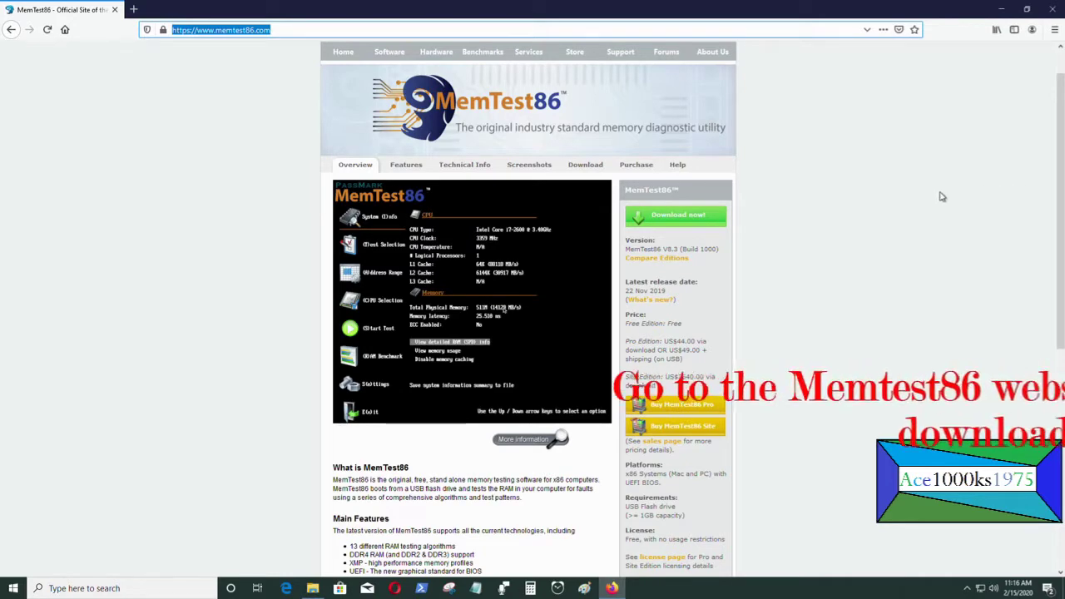
# - Download the MemTest86 v8.3 Free Edition from the MemTest86 site, saving memtest86-usb.zip to disk
pyautogui.click(581, 167)
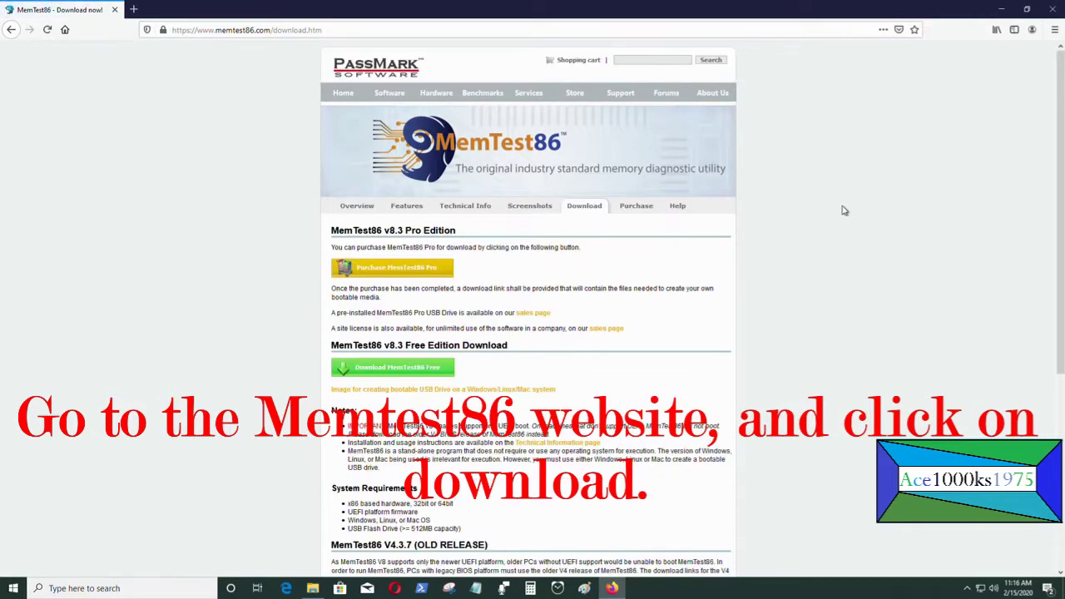
pyautogui.click(364, 370)
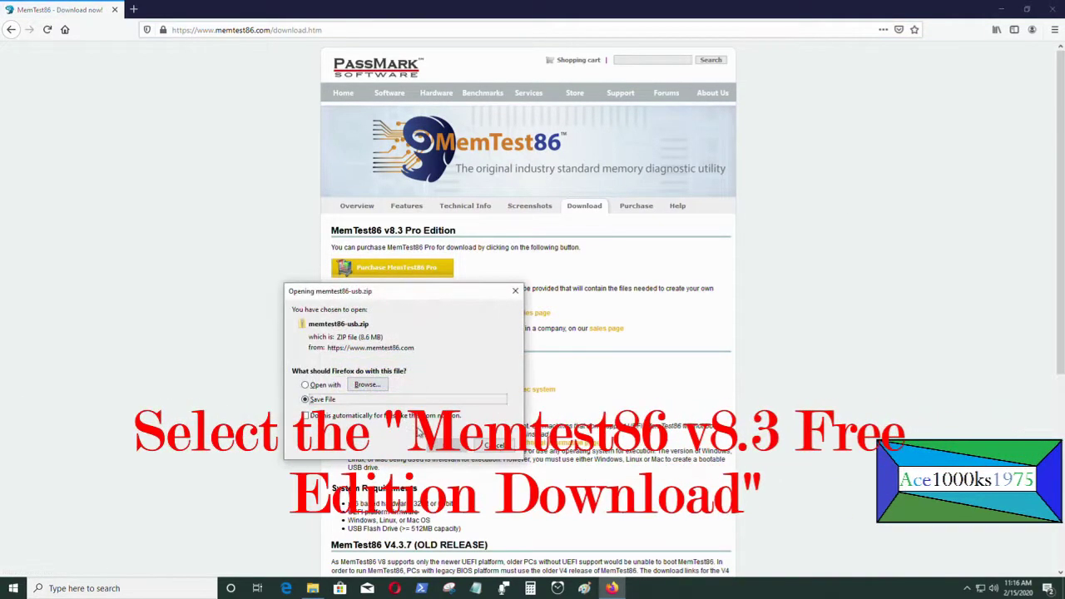
pyautogui.click(445, 445)
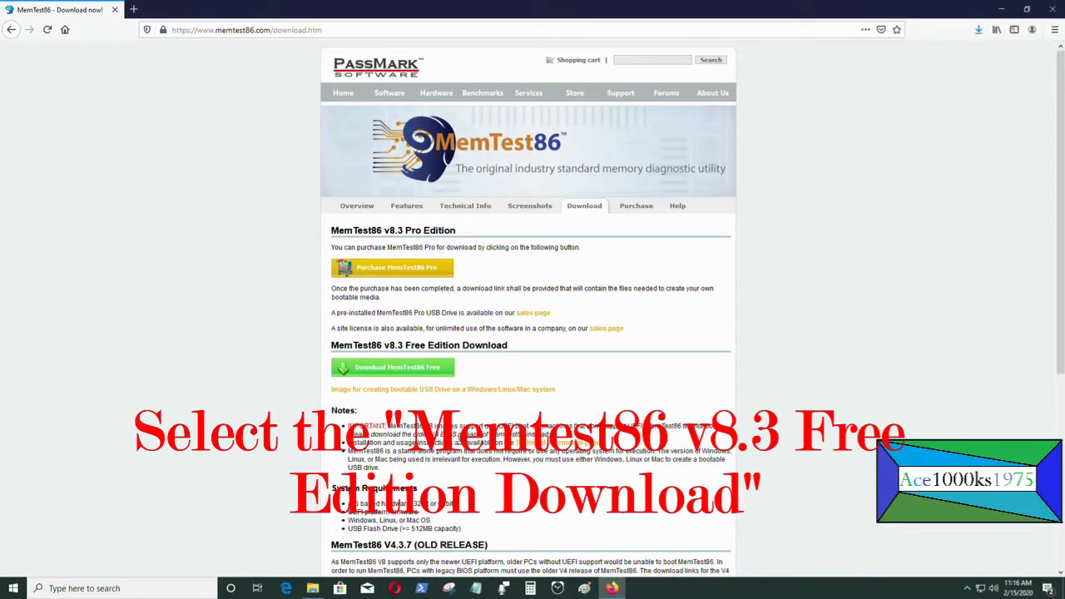
# - Check memtest86-usb.zip in the full list of downloads, and close the browser
pyautogui.click(978, 32)
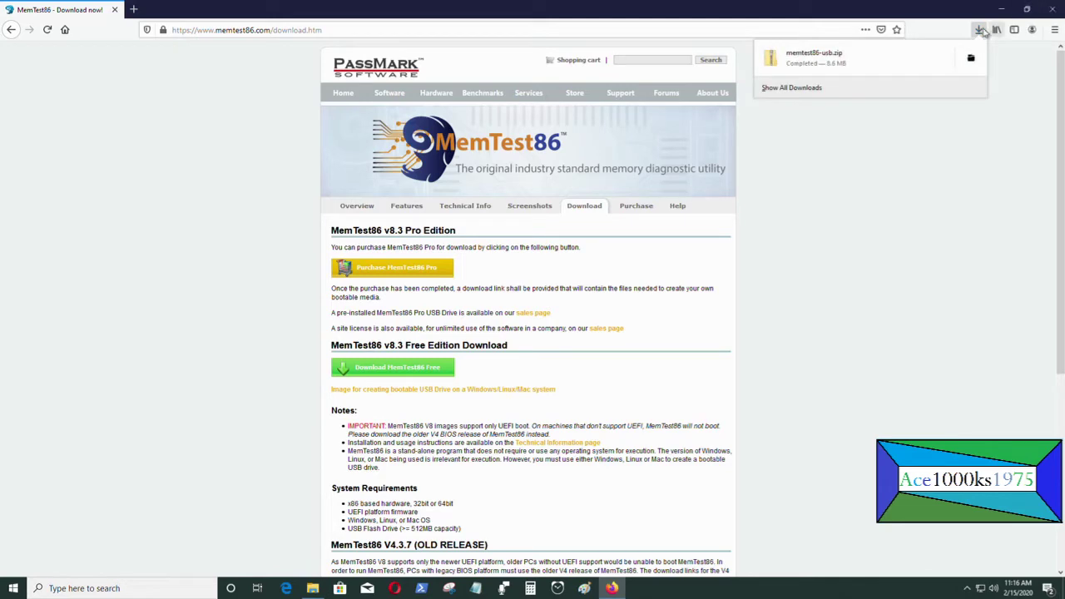
pyautogui.click(805, 90)
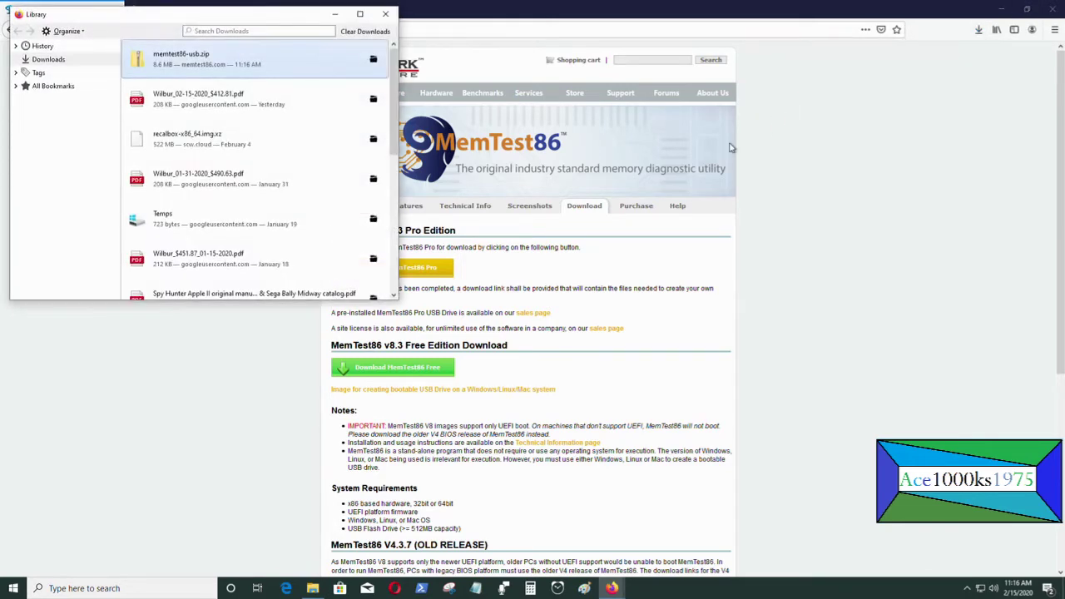
pyautogui.hotkey('ctrl', 'shift', 'q')
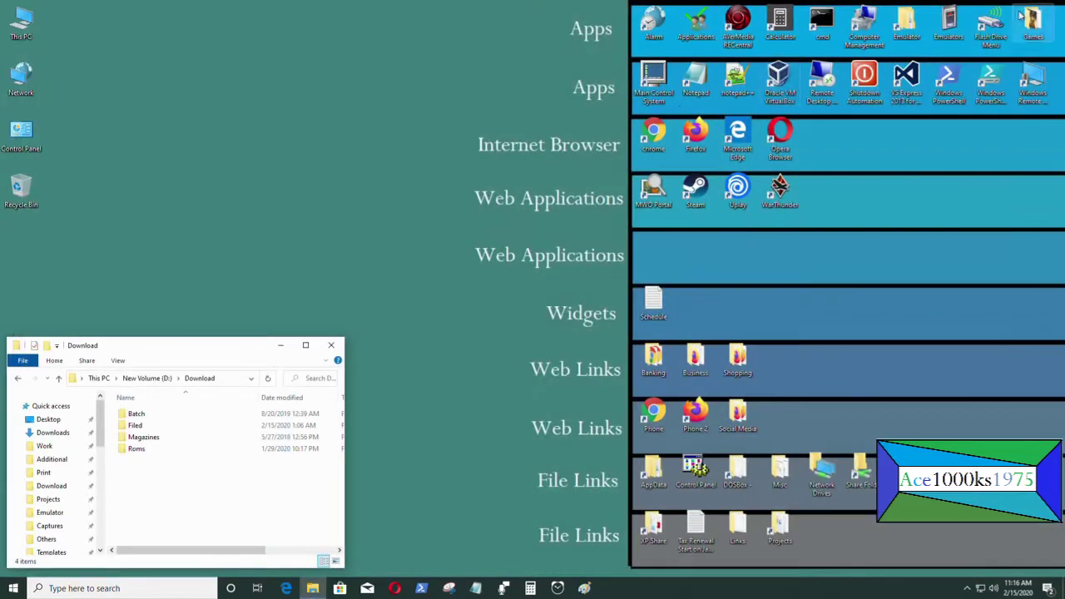
# - Browse to the Downloads folder on New Volume (I:) and select the memtest86-usb archive
pyautogui.click(98, 520)
pyautogui.moveTo(98, 520)
pyautogui.mouseDown()
pyautogui.moveTo(100, 474)
pyautogui.moveTo(107, 509)
pyautogui.mouseUp()
pyautogui.click(75, 476)
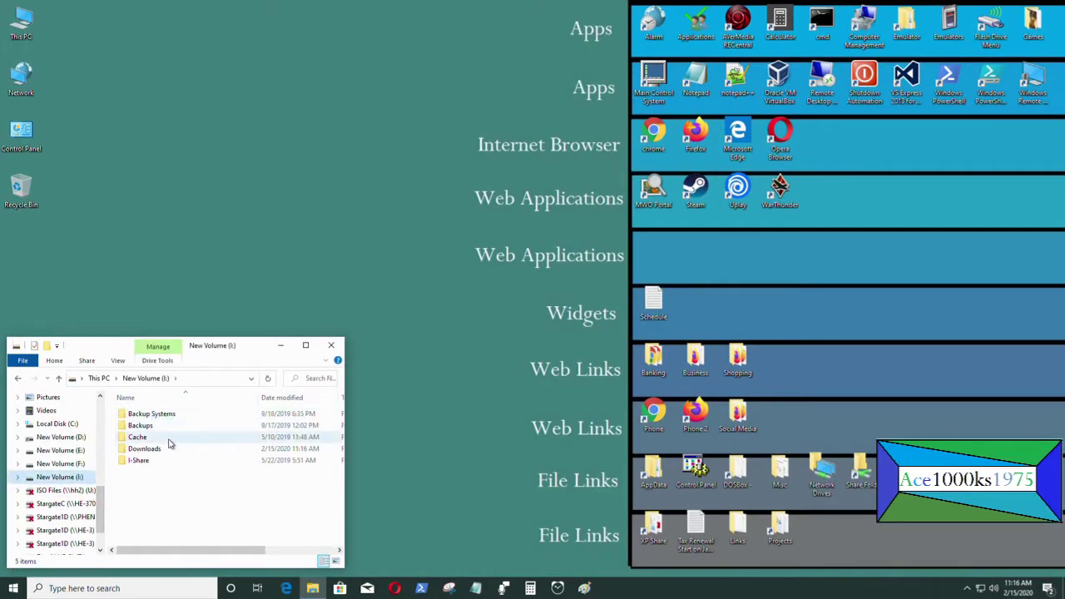
pyautogui.doubleClick(166, 450)
pyautogui.click(164, 415)
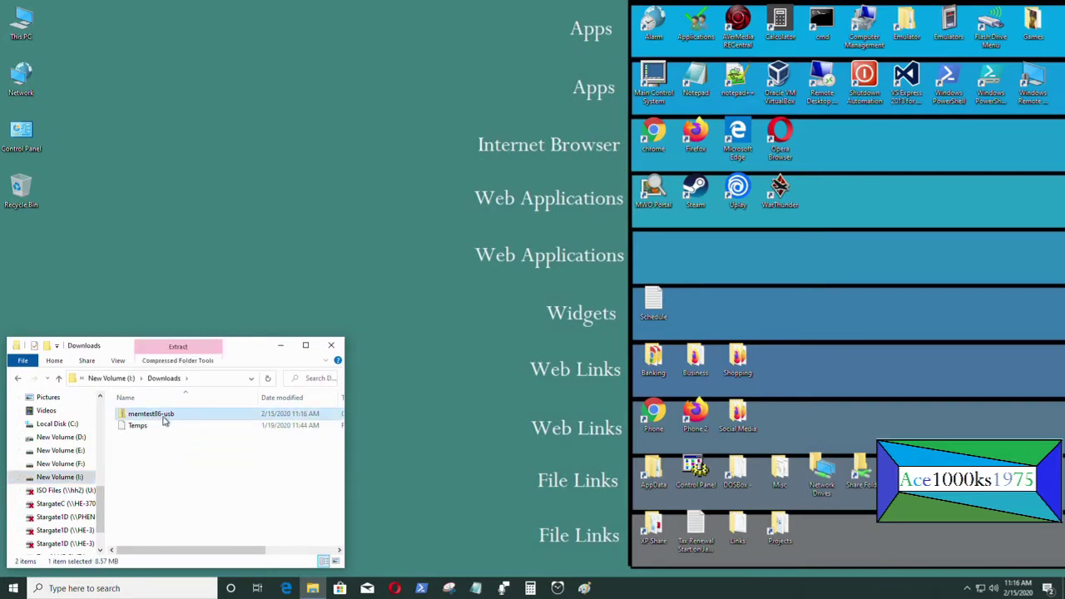
# - Show the Downloads folder of New Volume (I:) in a second File Explorer window beside the first, and open the memtest86-usb archive in the first
pyautogui.moveTo(250, 338); pyautogui.dragTo(249, 187)
pyautogui.doubleClick(21, 25)
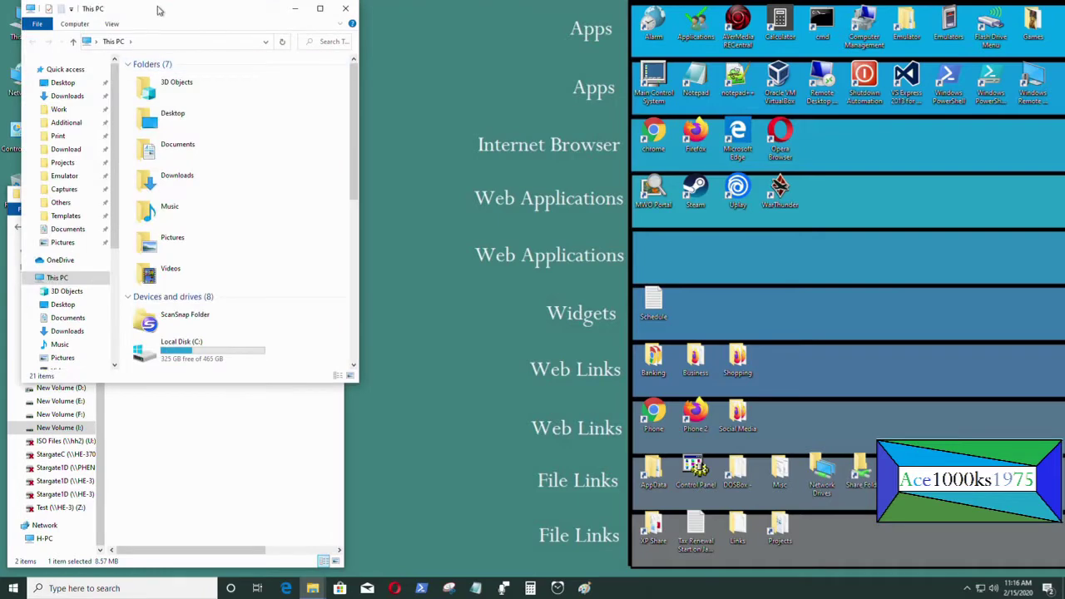
pyautogui.moveTo(161, 8); pyautogui.dragTo(483, 197)
pyautogui.scroll(-3, 603, 503)
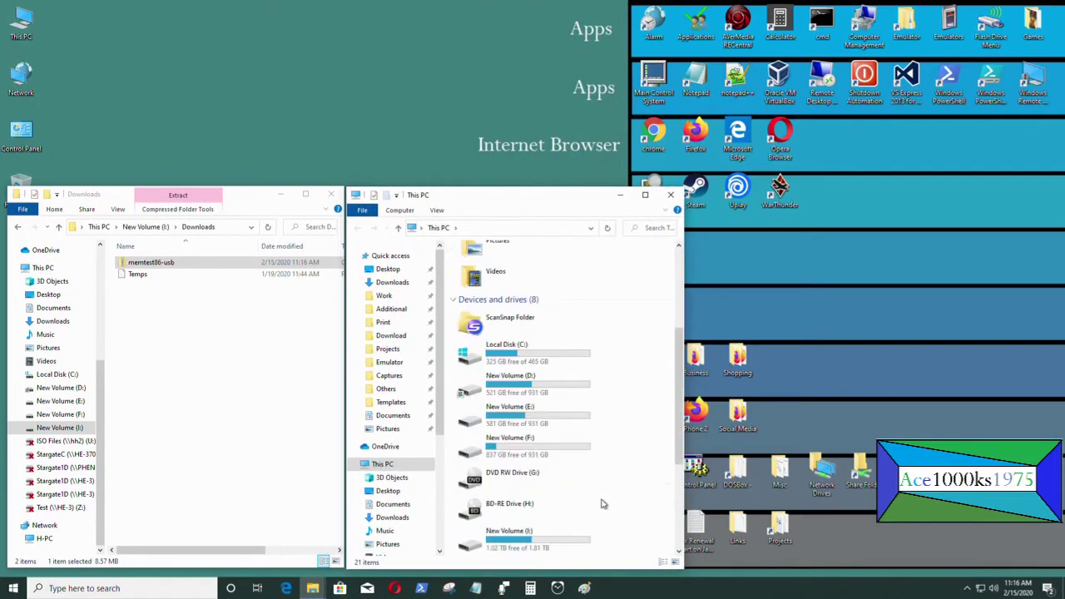
pyautogui.doubleClick(543, 461)
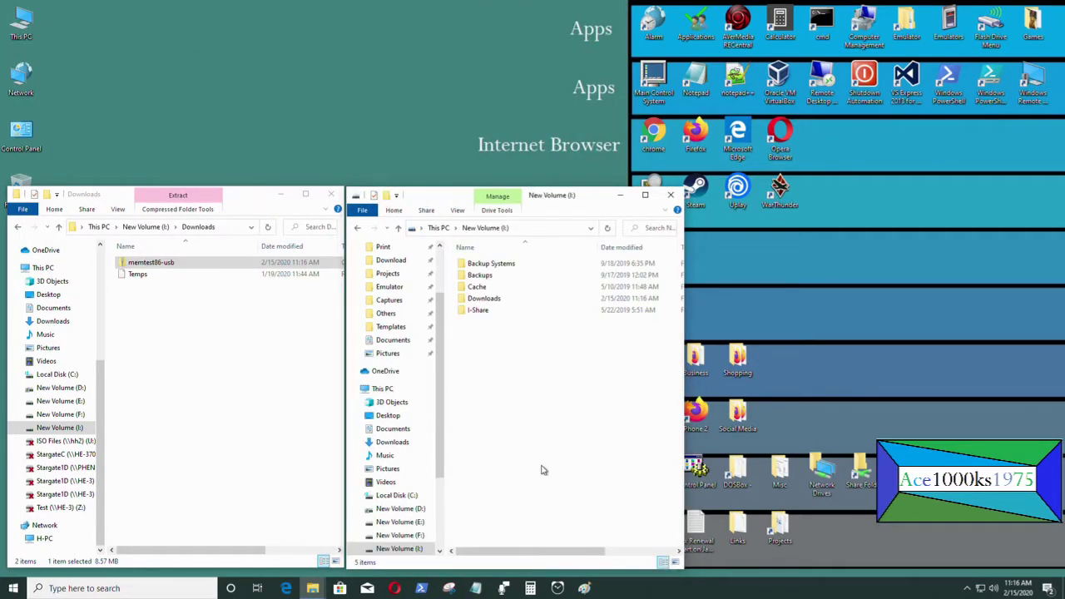
pyautogui.doubleClick(507, 303)
pyautogui.doubleClick(190, 266)
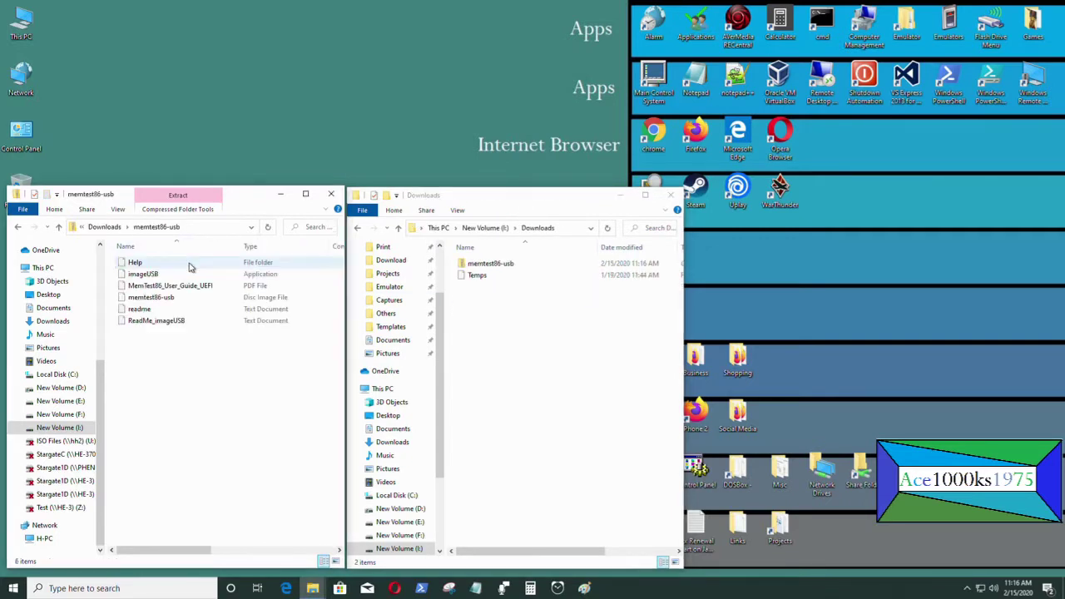
# - Create a new folder named Memtest86 in the Downloads folder of New Volume (I:)
pyautogui.click(532, 351)
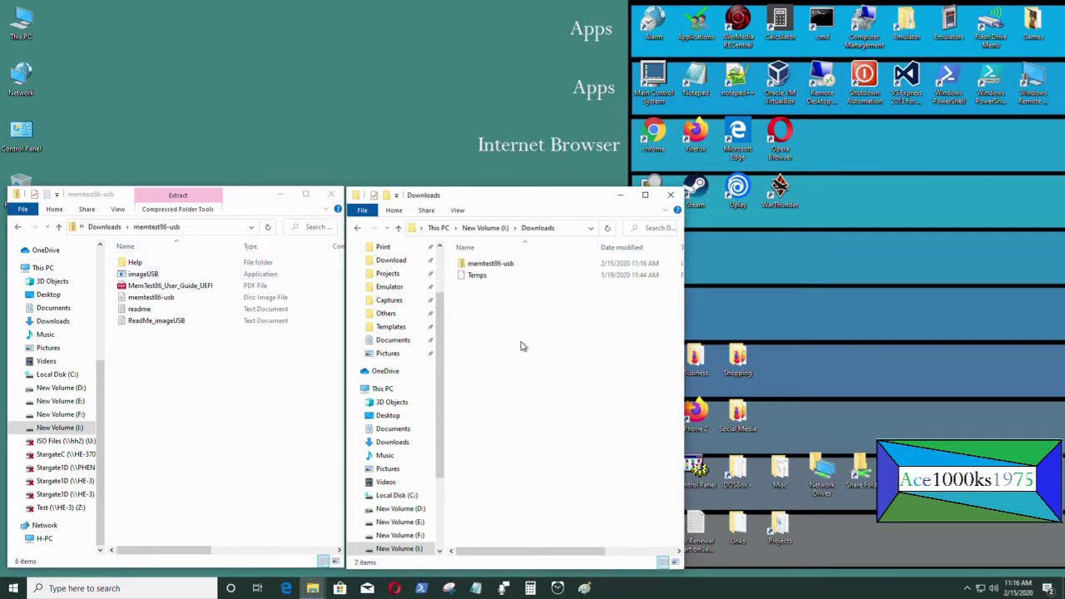
pyautogui.rightClick(521, 346)
pyautogui.moveTo(601, 466)
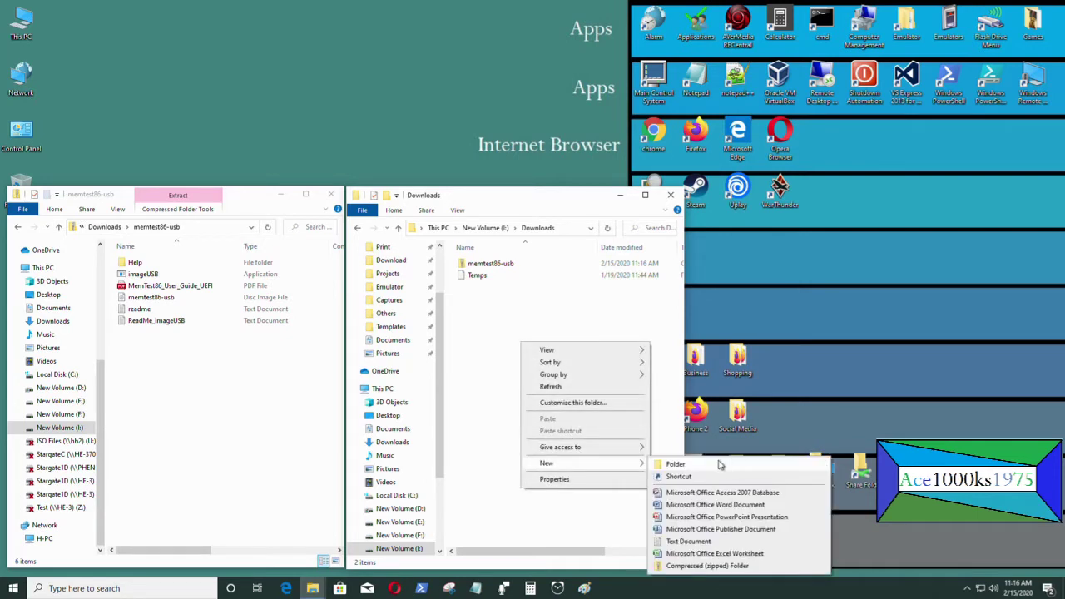
pyautogui.click(720, 465)
pyautogui.write('Mem')
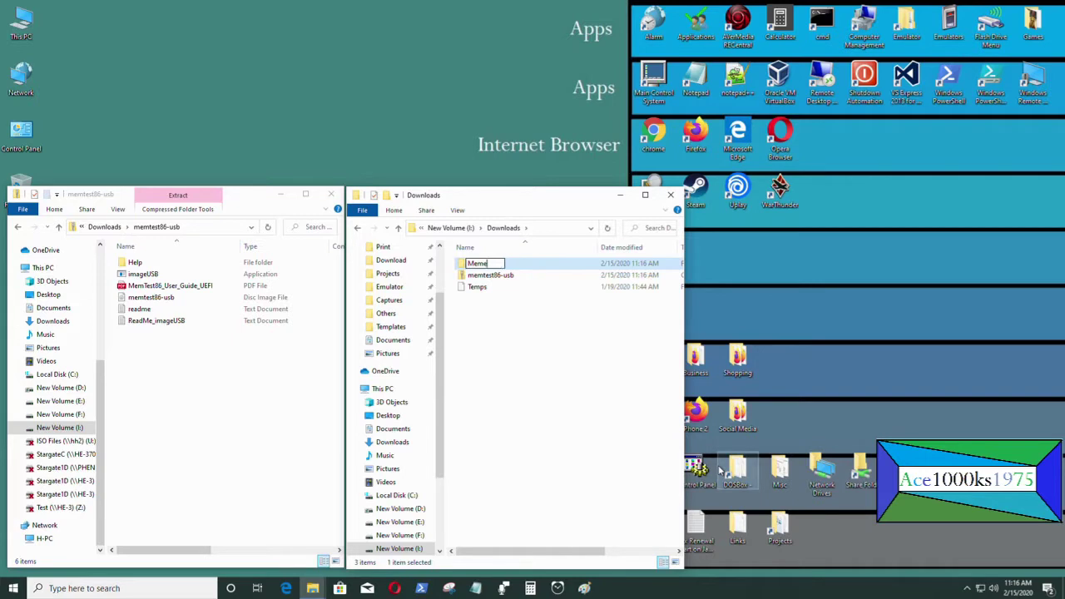
pyautogui.write('test86')
pyautogui.press('Return')
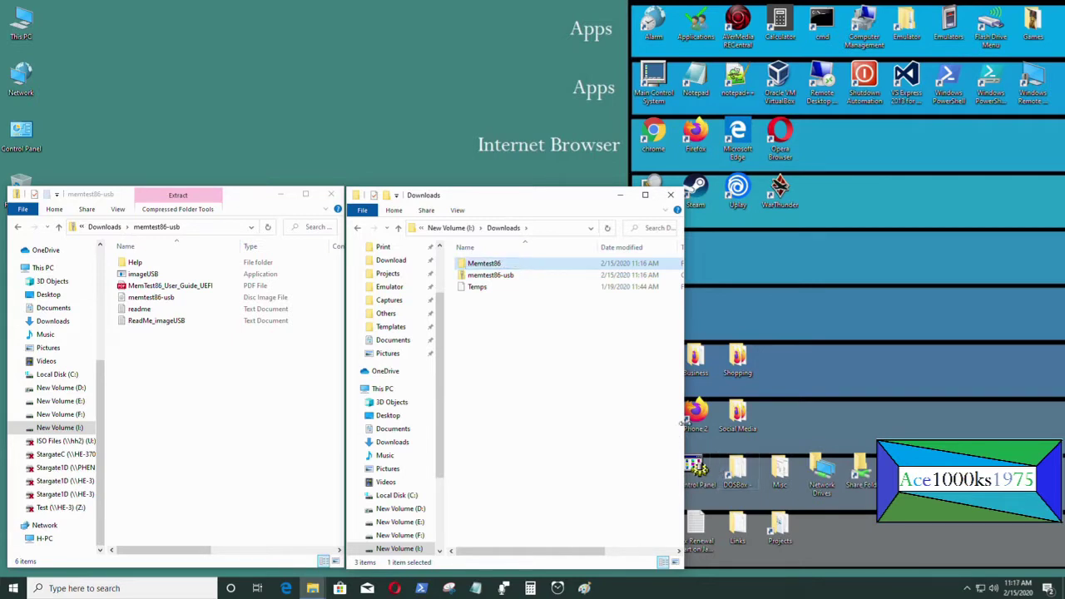
# - Copy all files from the memtest86-usb archive into the Memtest86 folder and reopen that folder
pyautogui.doubleClick(541, 268)
pyautogui.moveTo(280, 370); pyautogui.dragTo(565, 351)
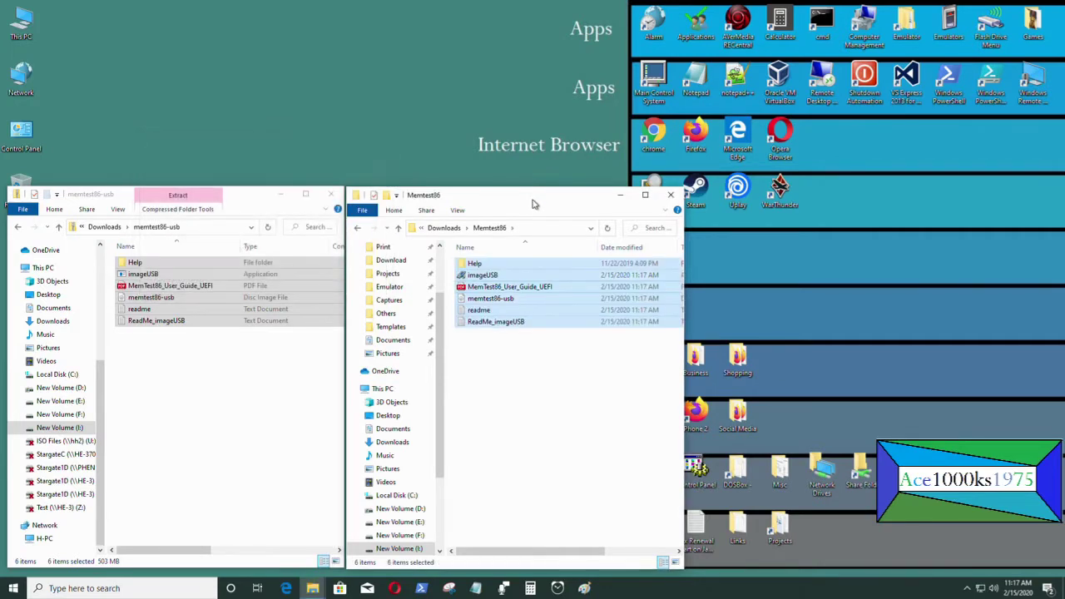
pyautogui.click(360, 228)
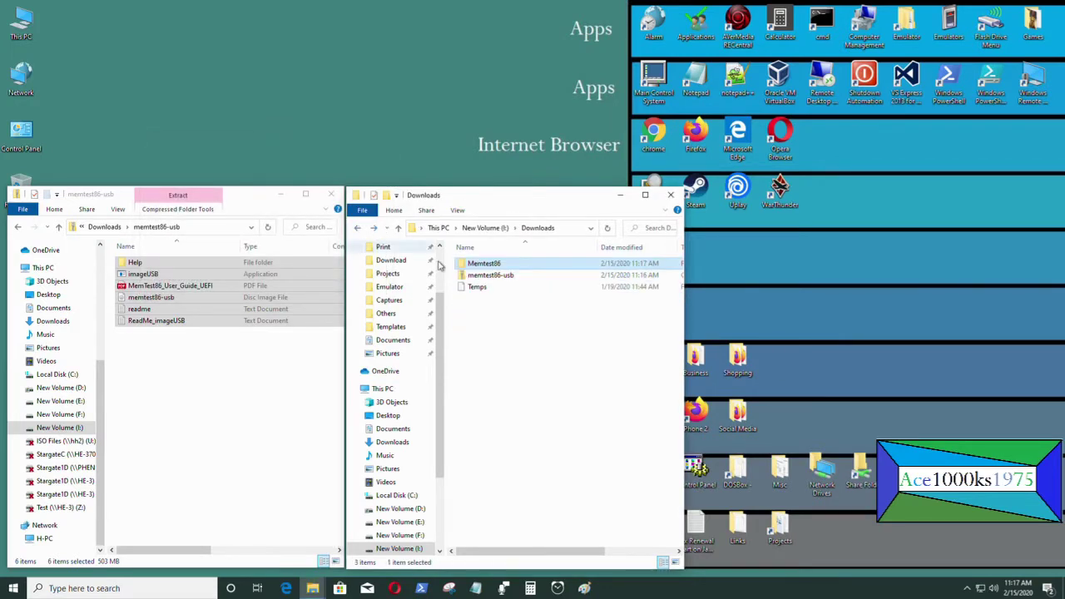
pyautogui.doubleClick(513, 265)
# - Close the archive window, then reposition and widen the Memtest86 folder window to show all file columns
pyautogui.click(251, 197)
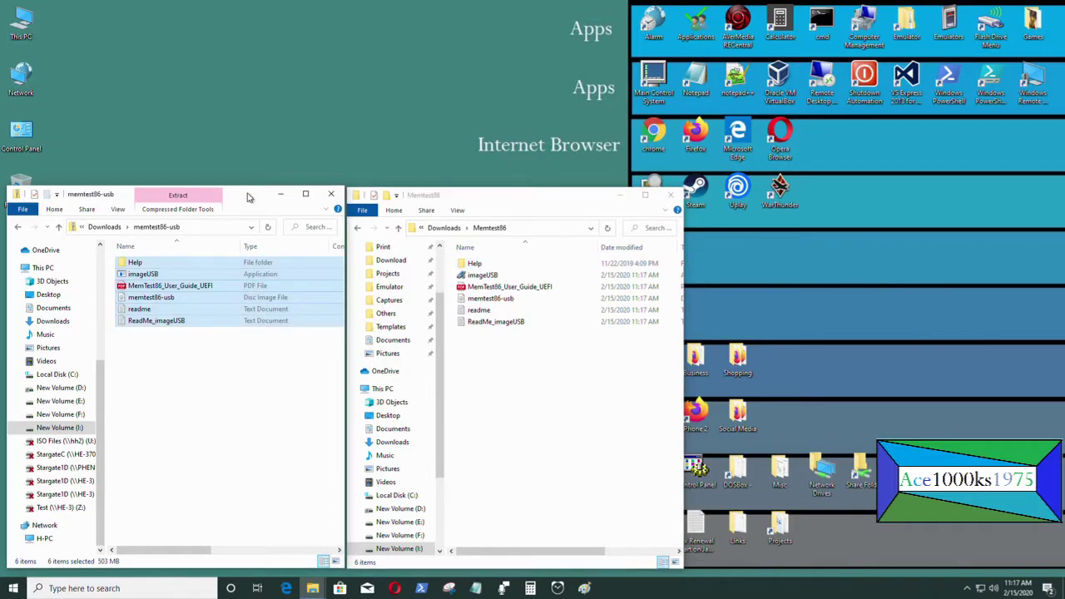
pyautogui.click(331, 194)
pyautogui.moveTo(494, 197); pyautogui.dragTo(139, 200)
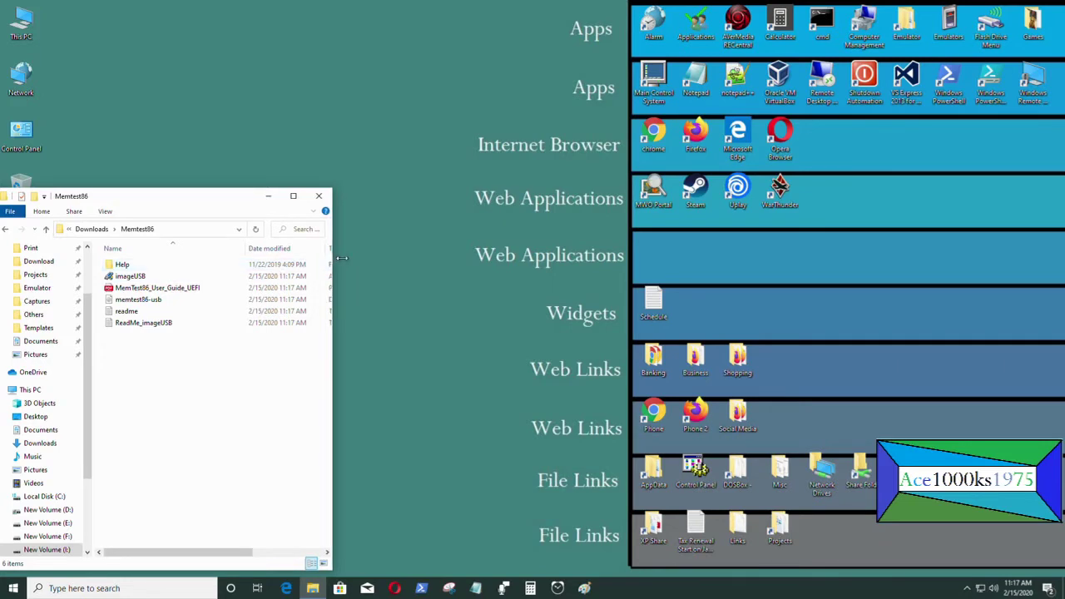
pyautogui.moveTo(331, 266); pyautogui.dragTo(490, 274)
pyautogui.doubleClick(130, 276)
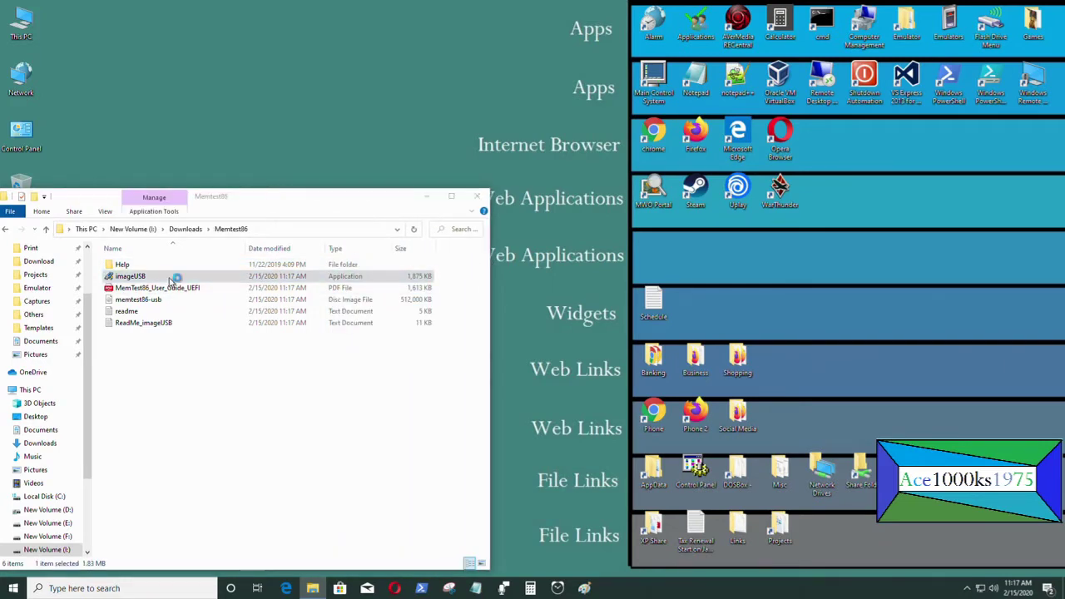
pyautogui.click(487, 366)
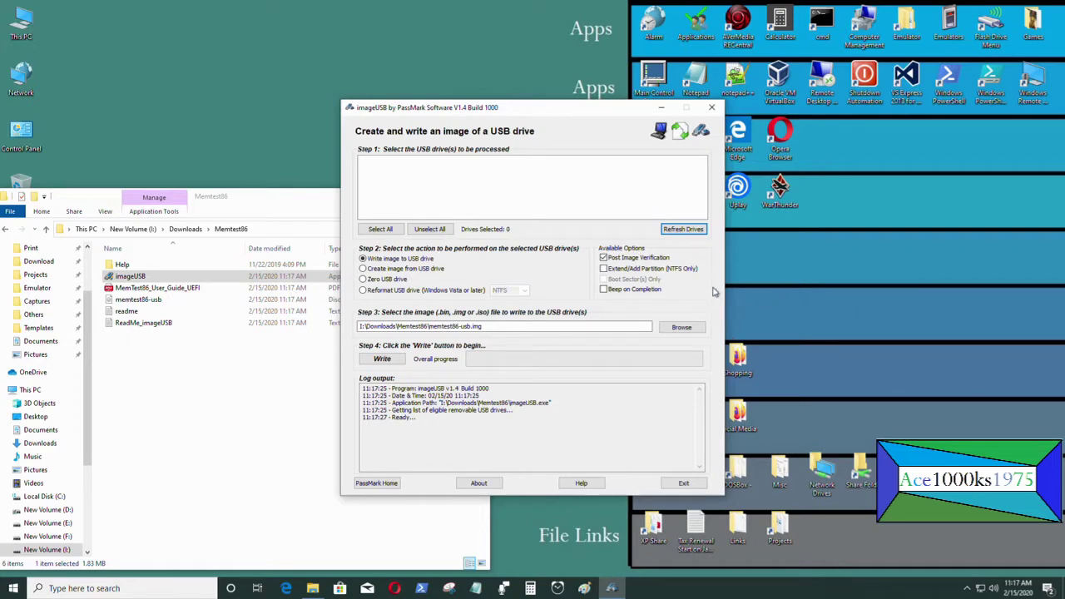
pyautogui.click(712, 111)
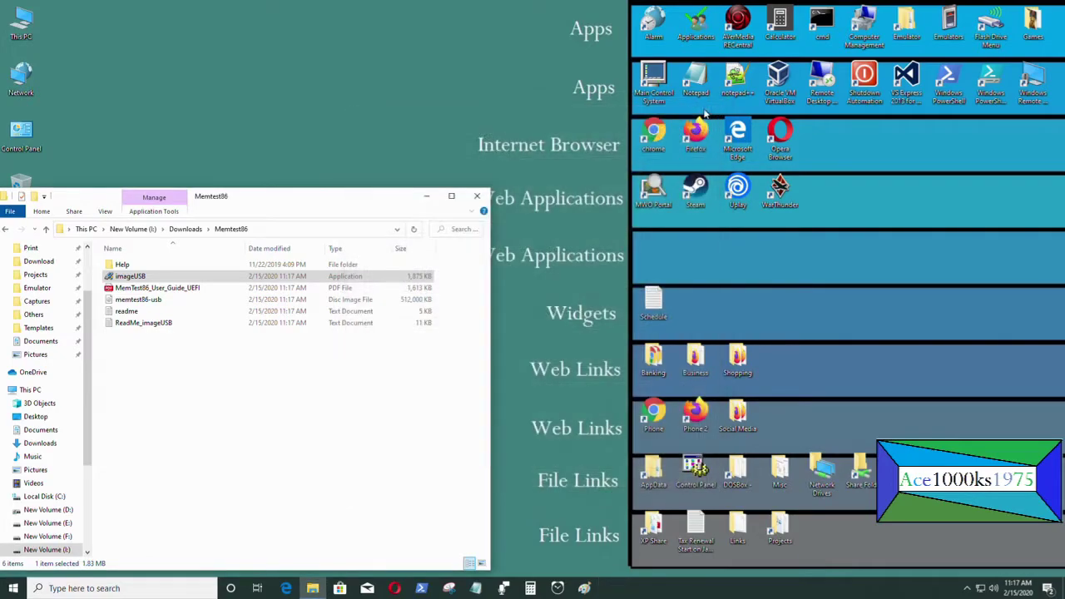
# - Launch imageUSB from the Memtest86 folder and mark the Crucial Gizmo! USB drive (J:) for processing
pyautogui.doubleClick(130, 280)
pyautogui.click(489, 369)
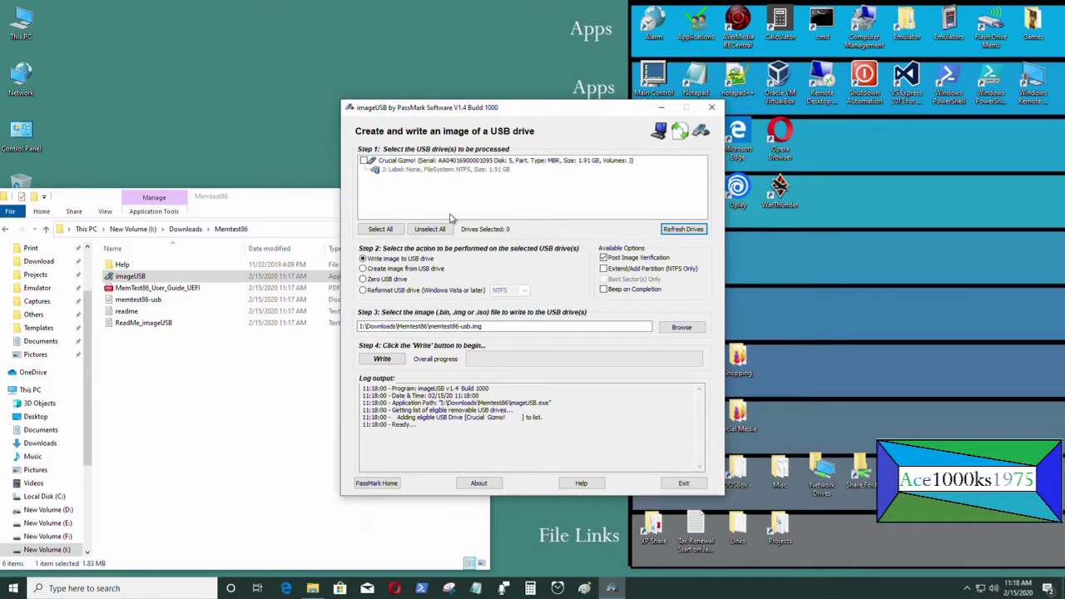
pyautogui.click(389, 163)
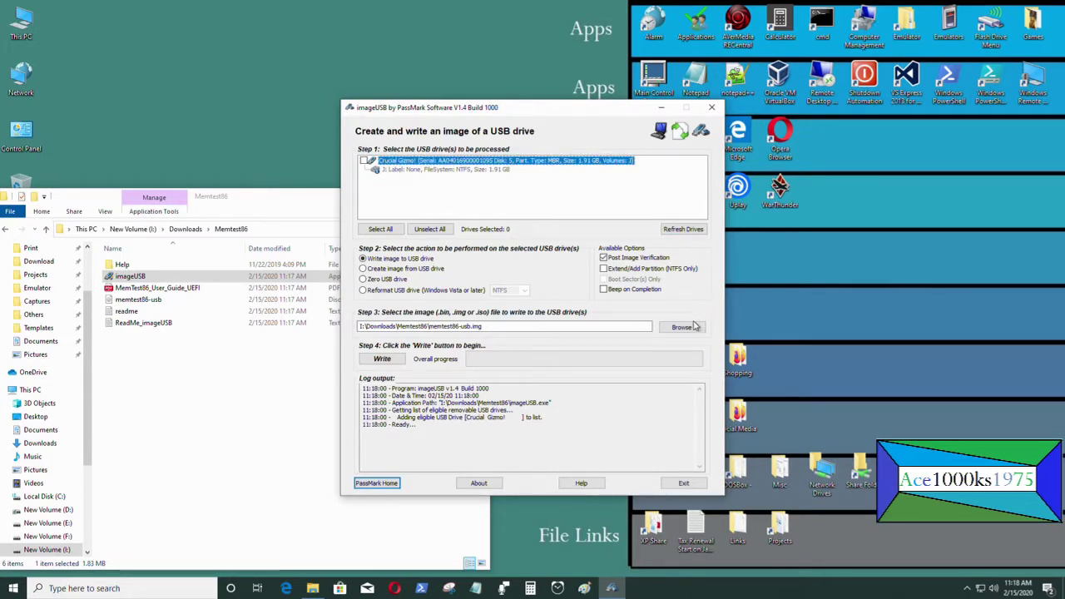
pyautogui.click(364, 160)
# - Write memtest86-usb.img to the selected USB drive, accepting the confirmations, then exit imageUSB and close the Memtest86 folder
pyautogui.click(389, 361)
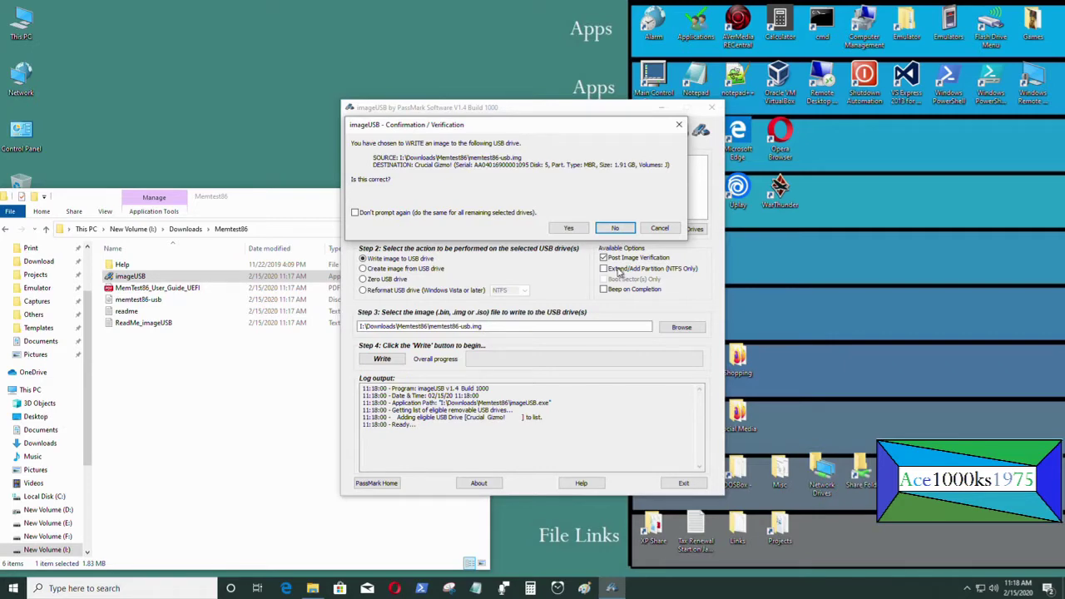
pyautogui.click(569, 228)
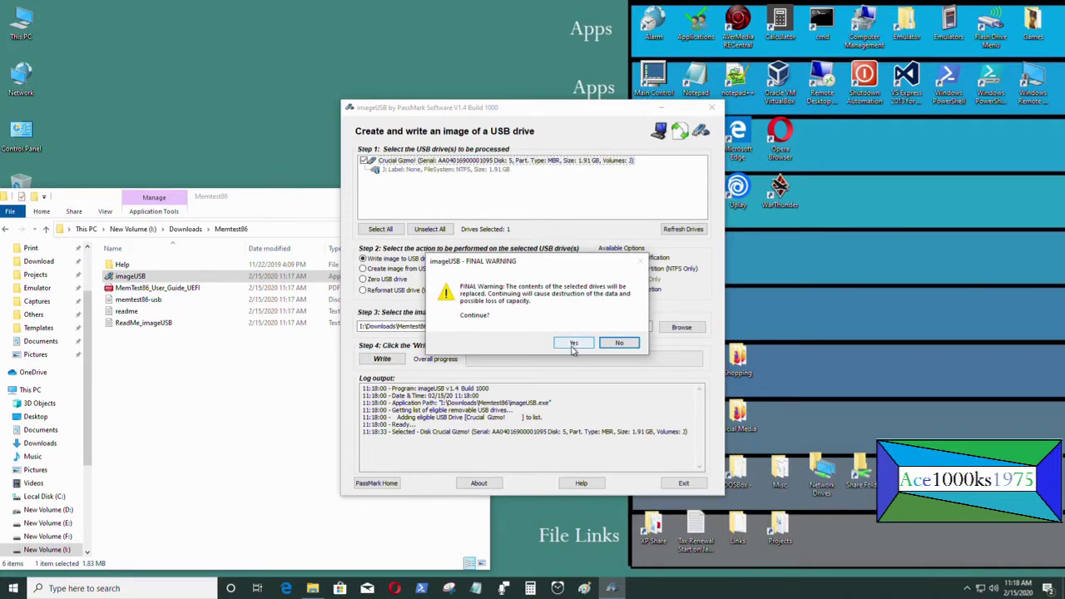
pyautogui.click(573, 343)
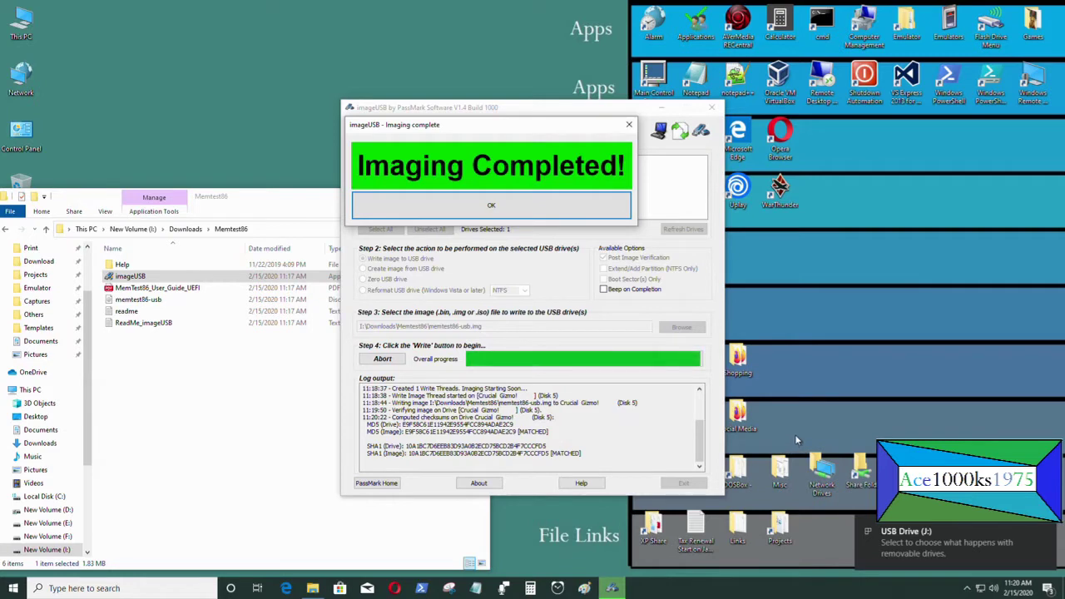
pyautogui.click(599, 212)
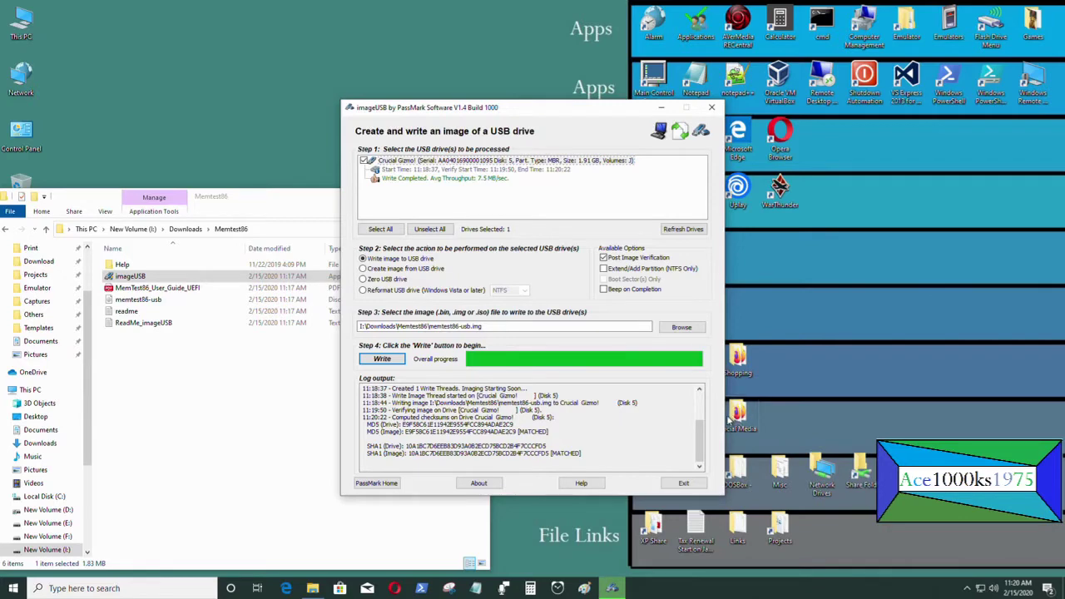
pyautogui.click(683, 482)
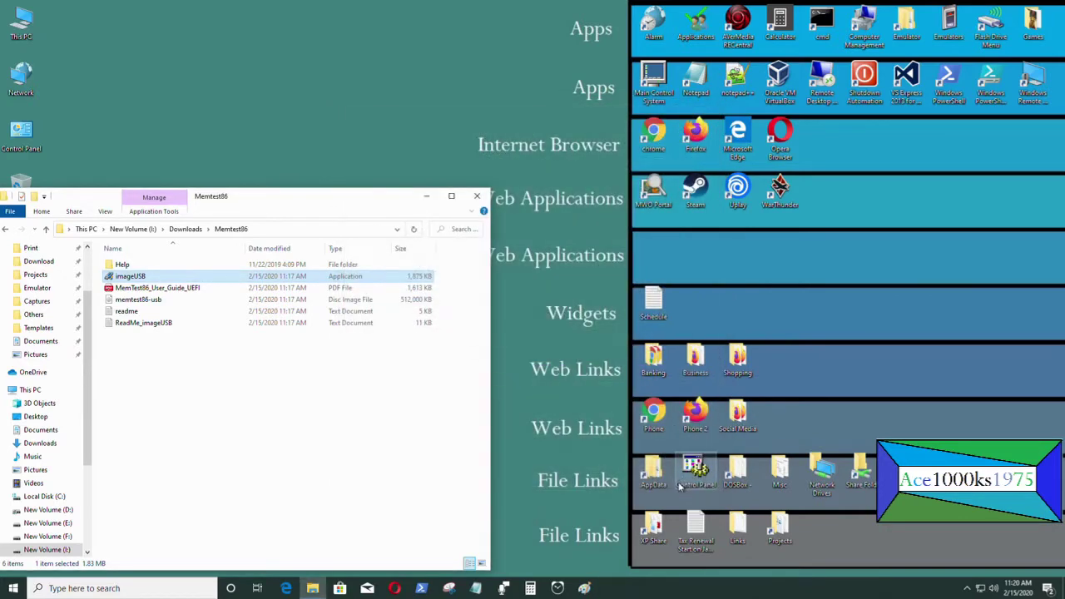
pyautogui.click(477, 196)
# - Inspect the files written to USB Drive (J:) and close the window
pyautogui.doubleClick(13, 25)
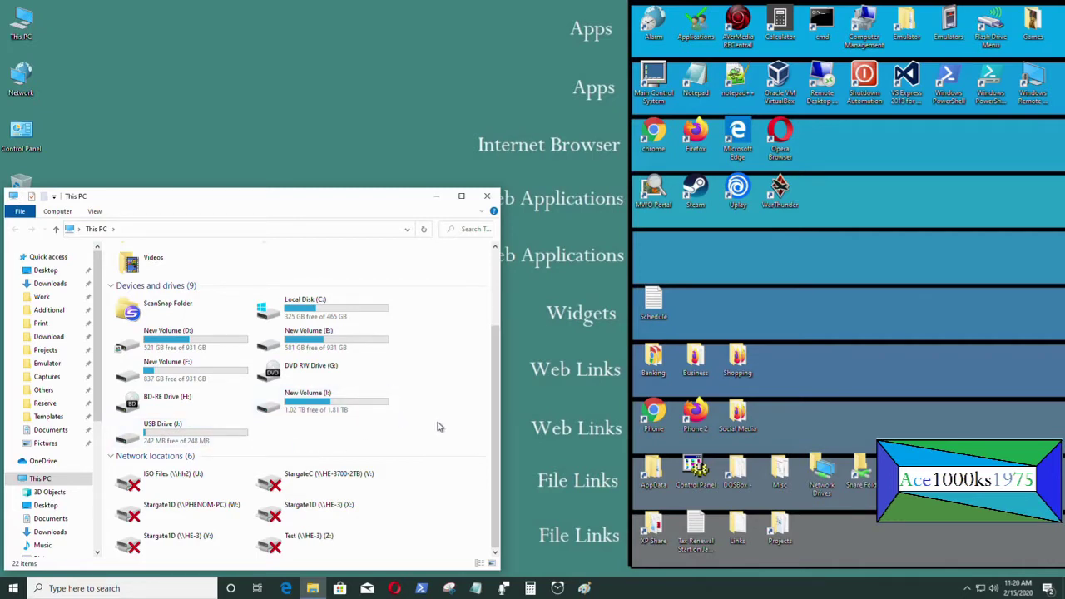
pyautogui.doubleClick(214, 444)
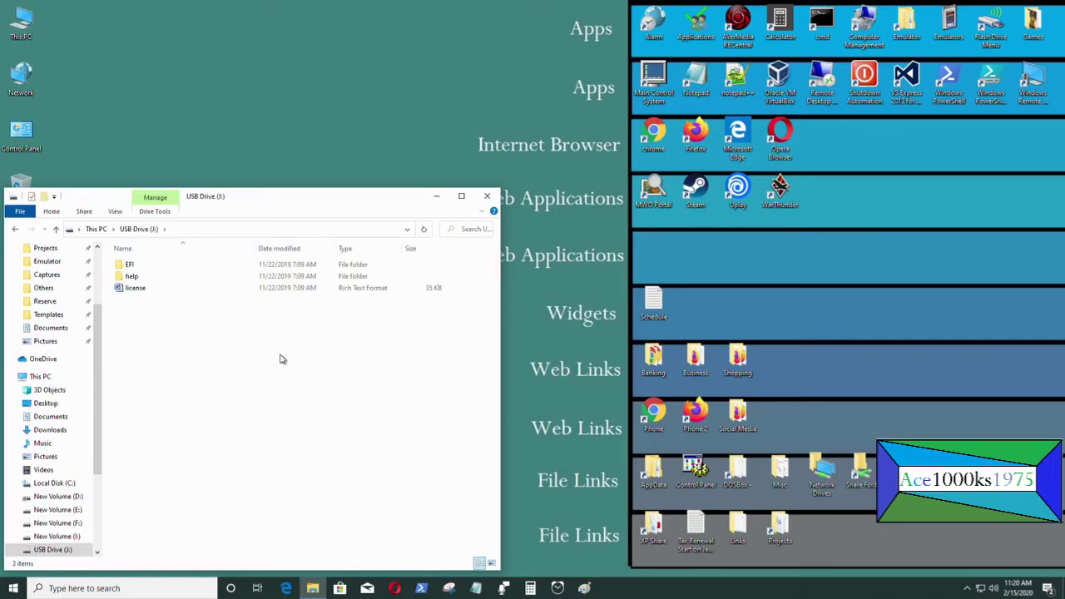
pyautogui.click(489, 196)
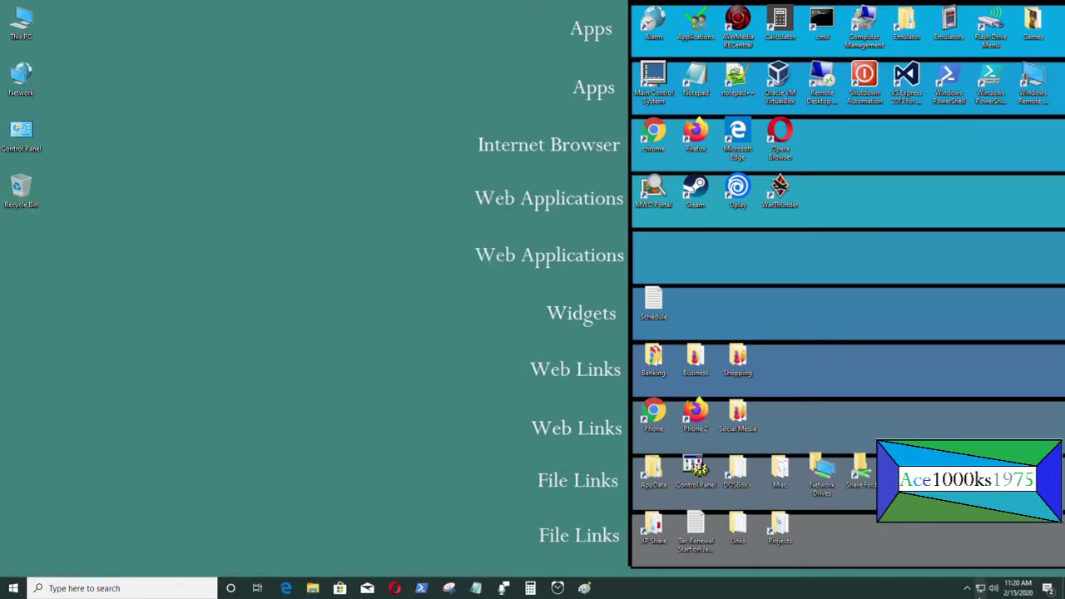
pyautogui.click(965, 588)
pyautogui.click(999, 543)
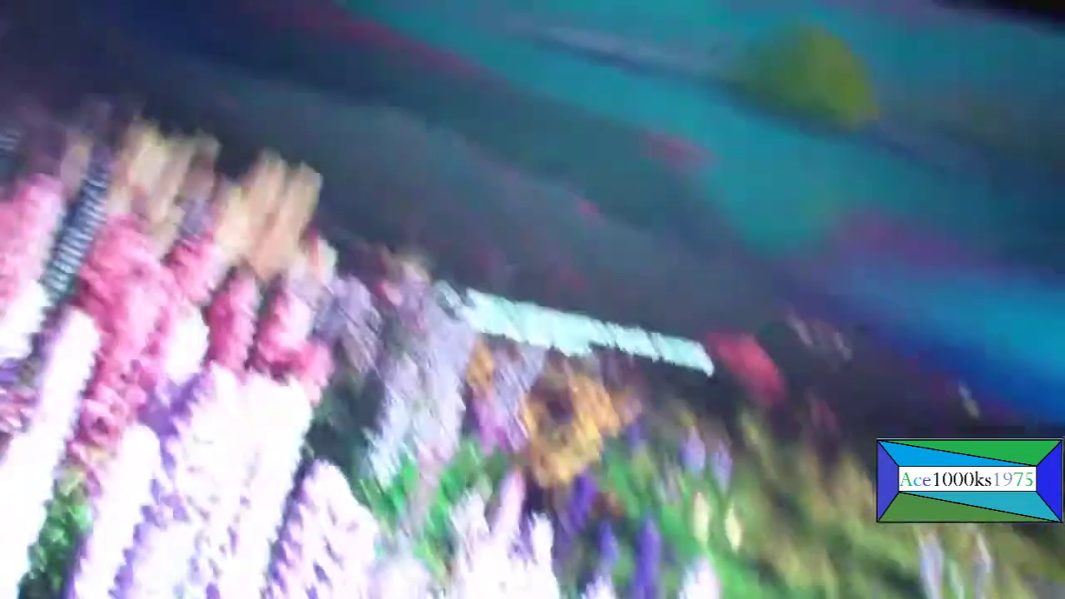
pyautogui.press('space')
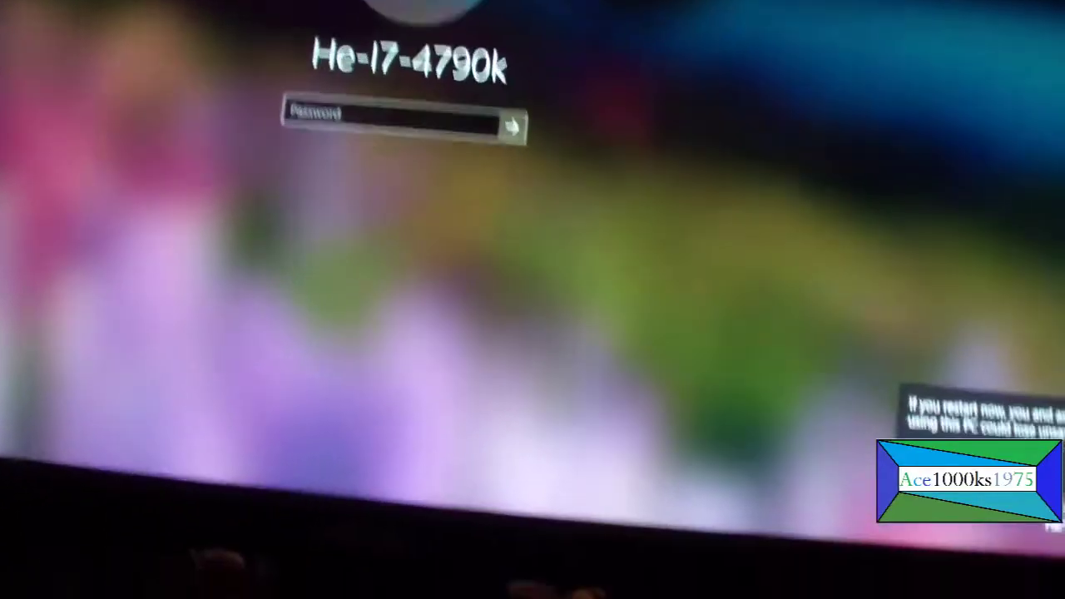
pyautogui.press('Return')
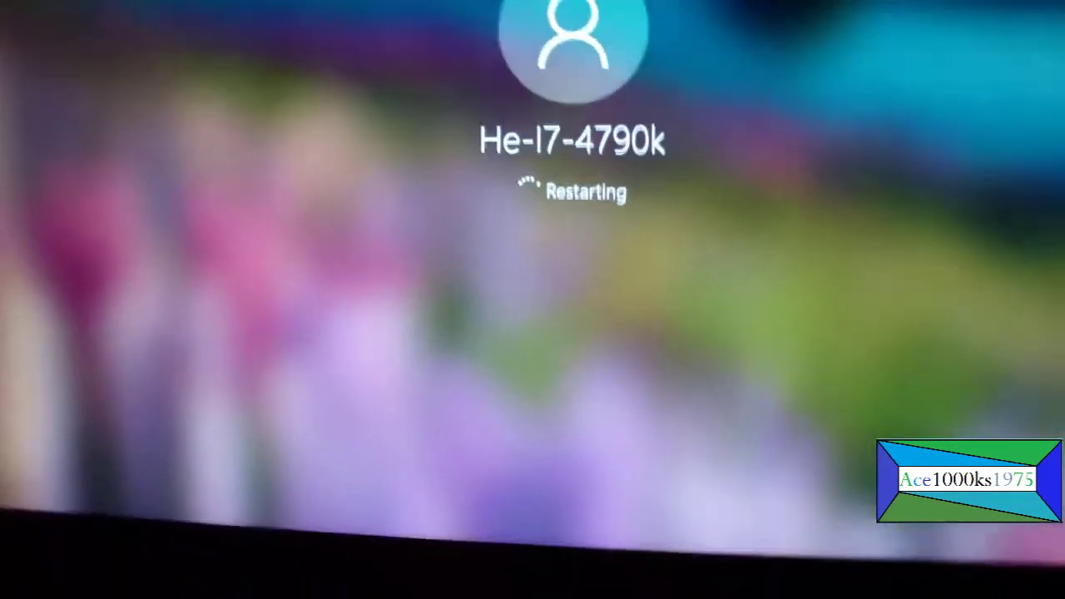